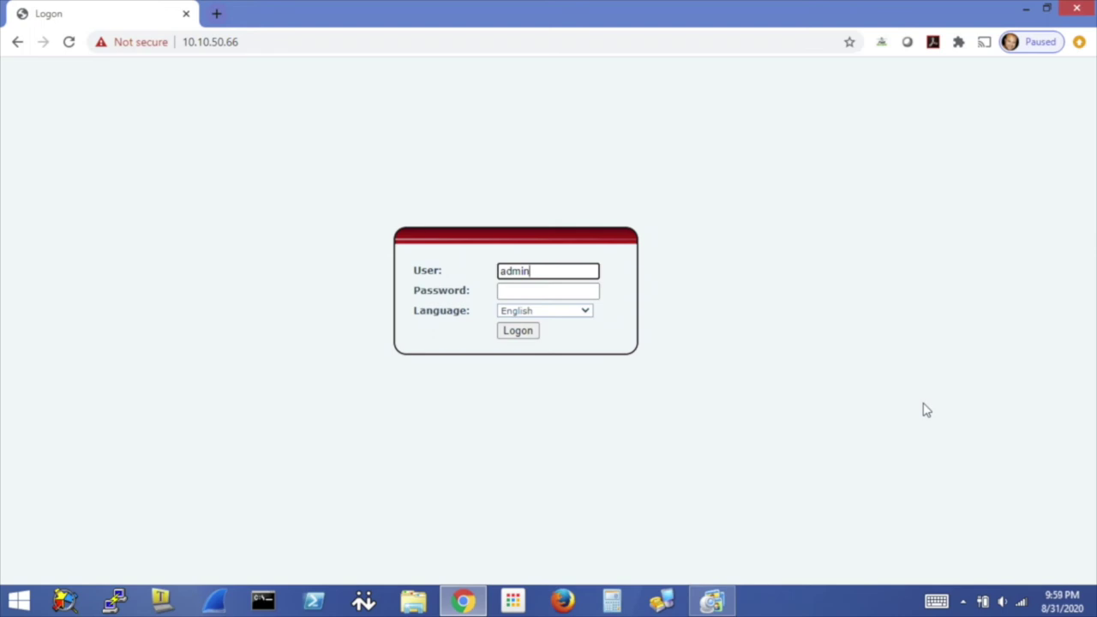
Log on to the door phone as admin with the account password and review its SIP accounts
key(Tab)
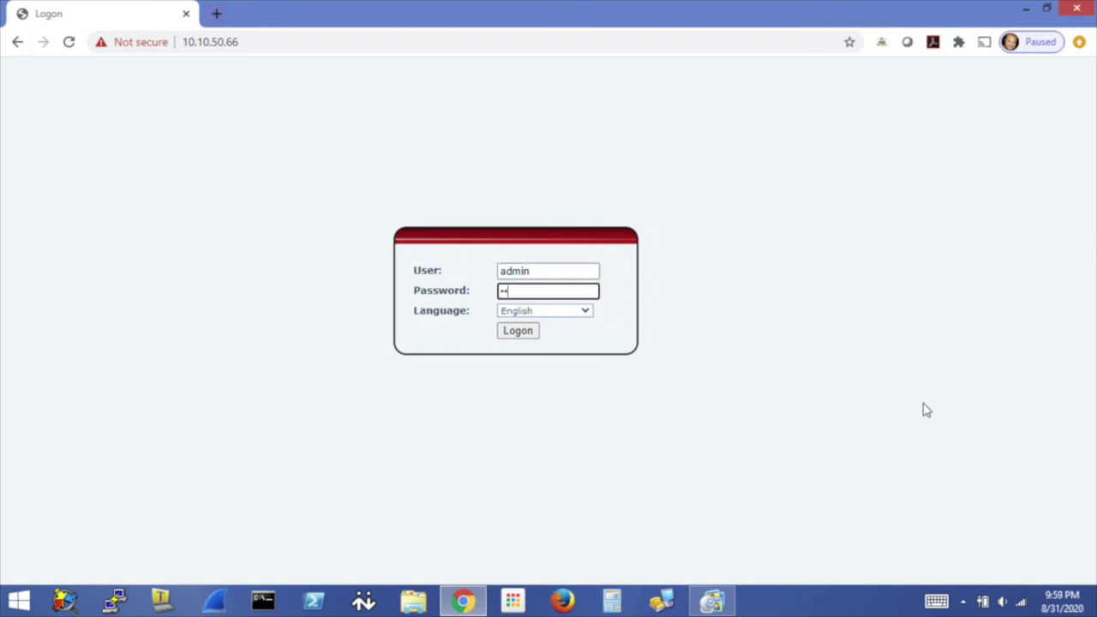
key(Return)
scroll(547, 420, down, 1)
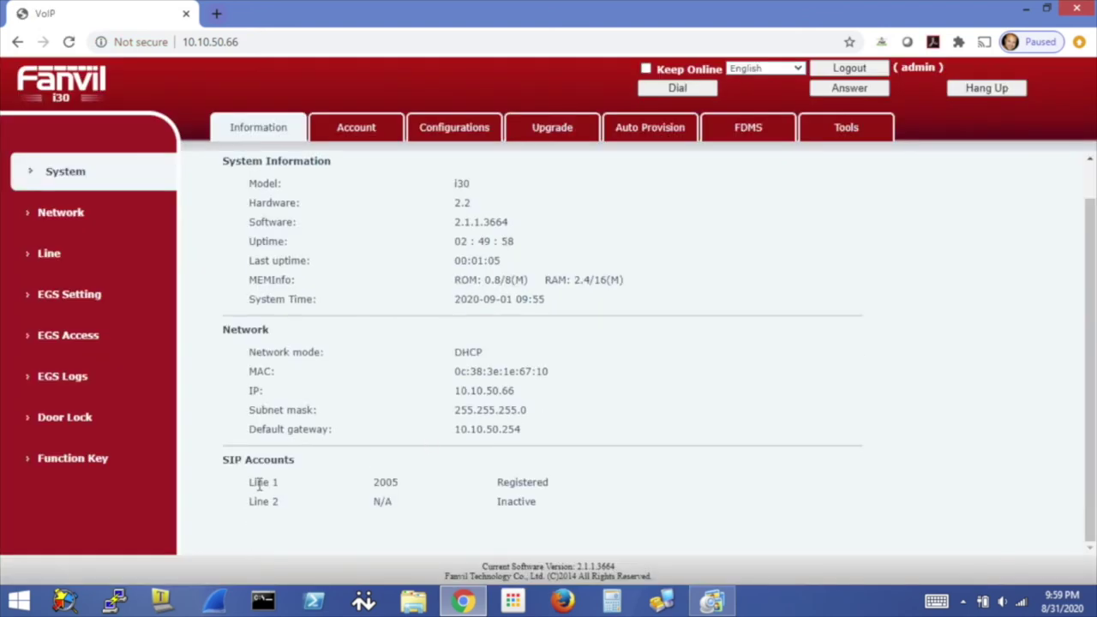
Examine the SIP 1 line's phone number, display name, authentication fields and SIP proxy server address
click(62, 257)
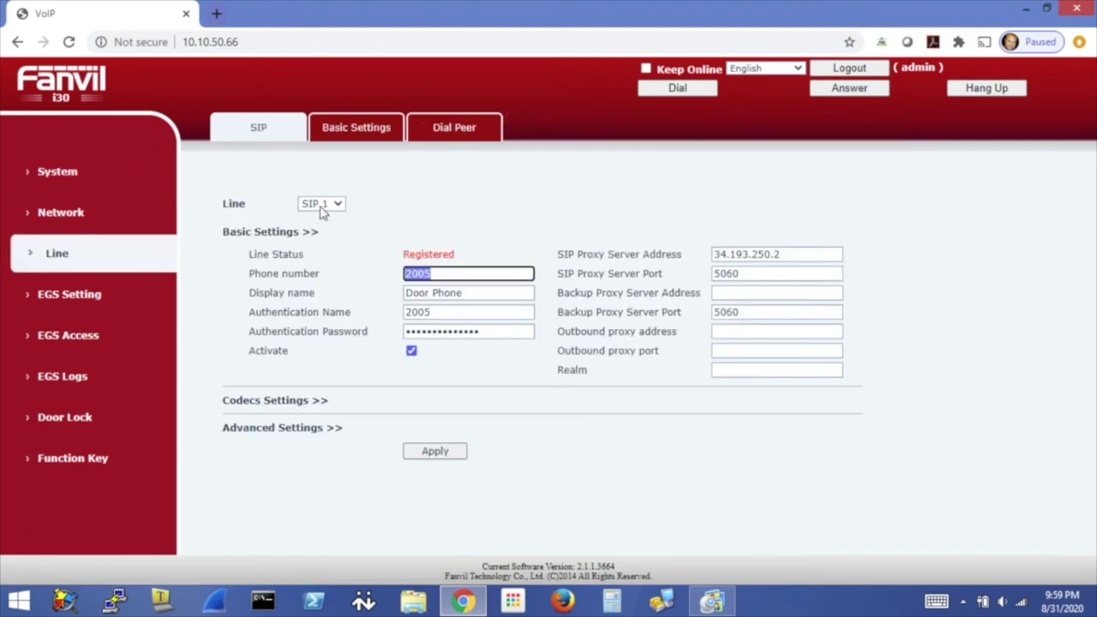
click(447, 273)
click(436, 272)
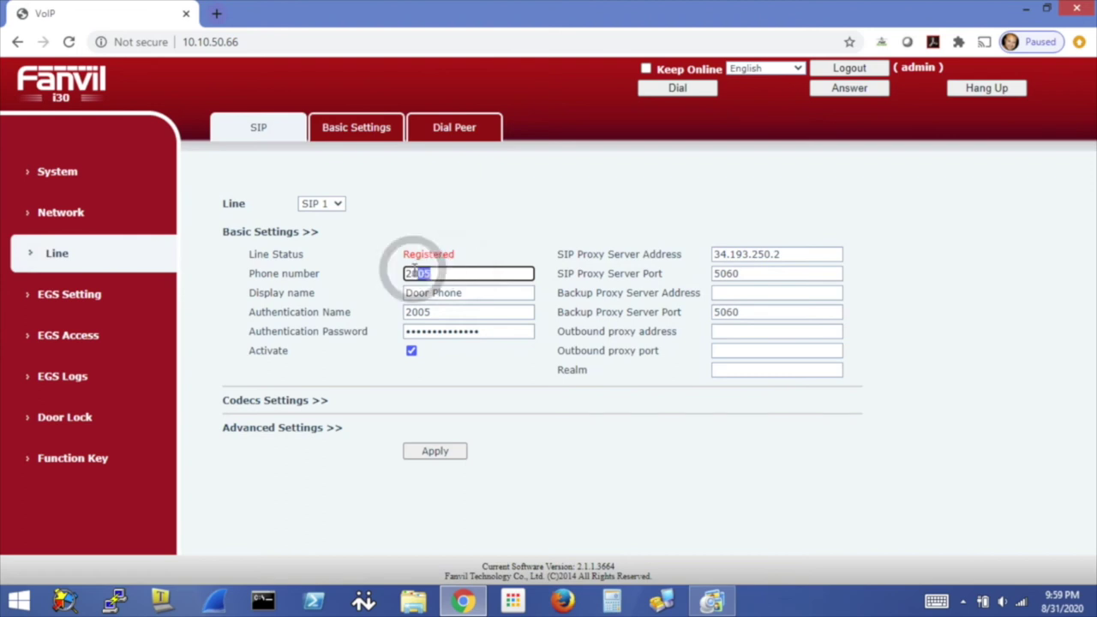
drag(470, 294, 374, 300)
drag(443, 312, 383, 317)
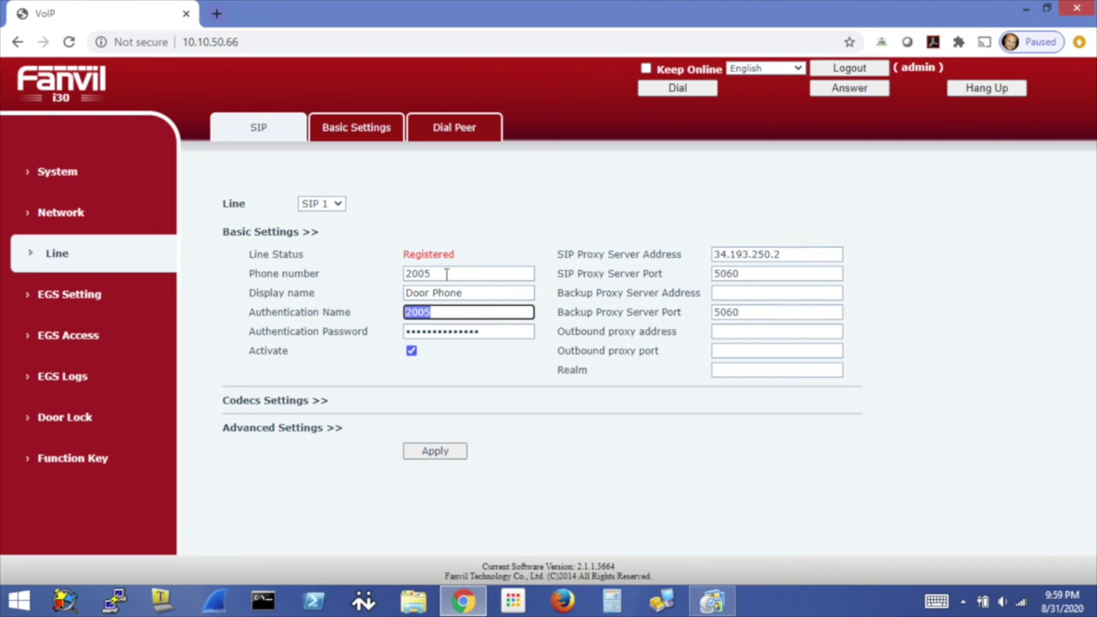
drag(490, 331, 360, 331)
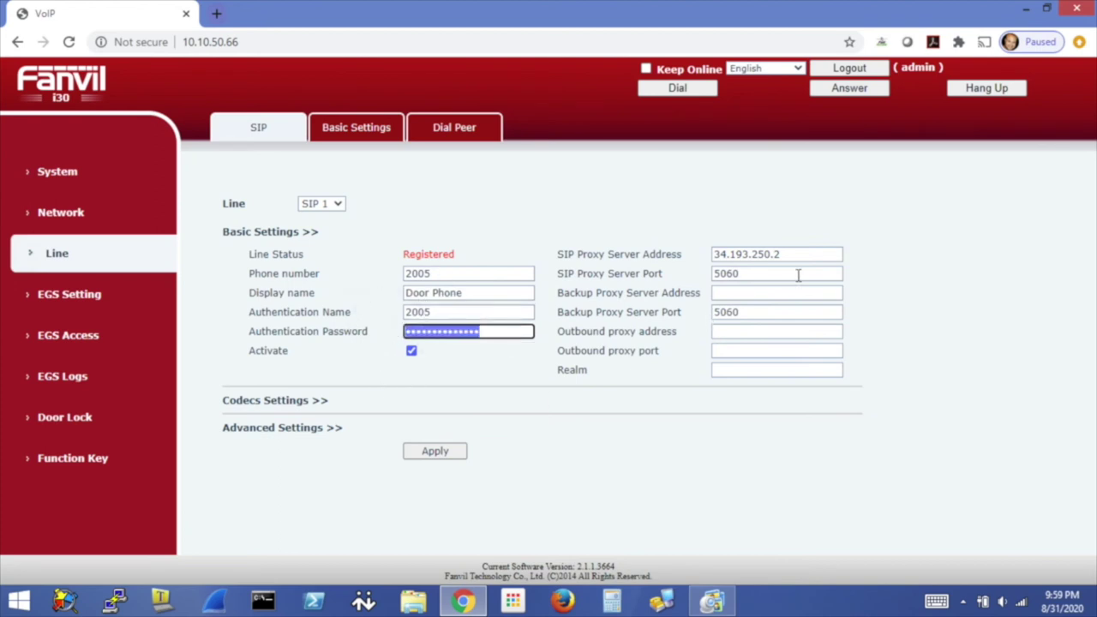
drag(801, 252, 691, 262)
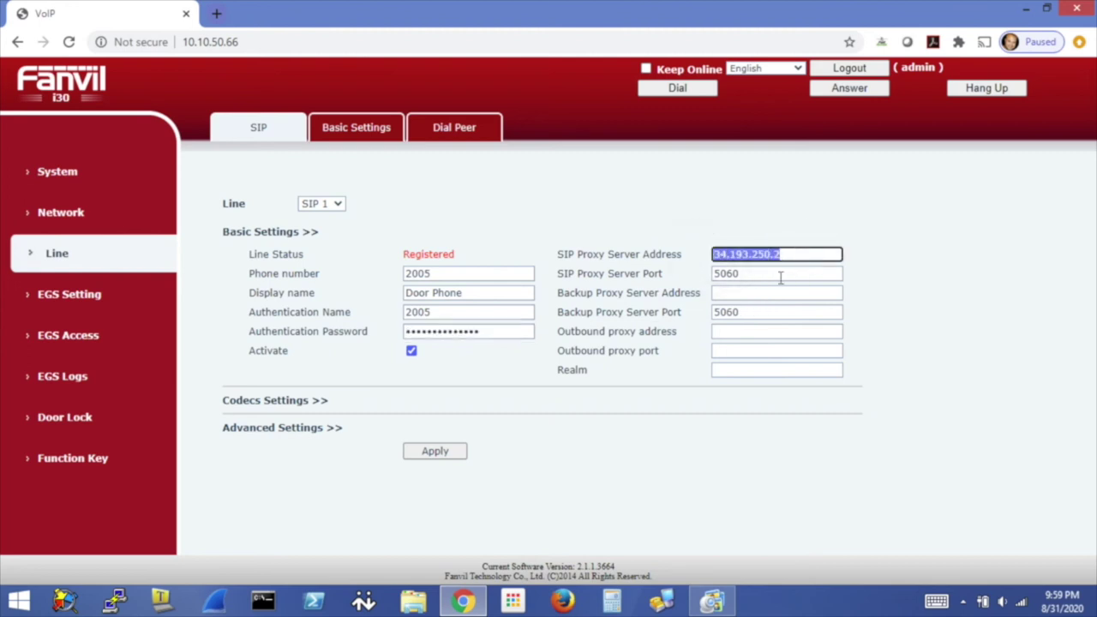
click(798, 255)
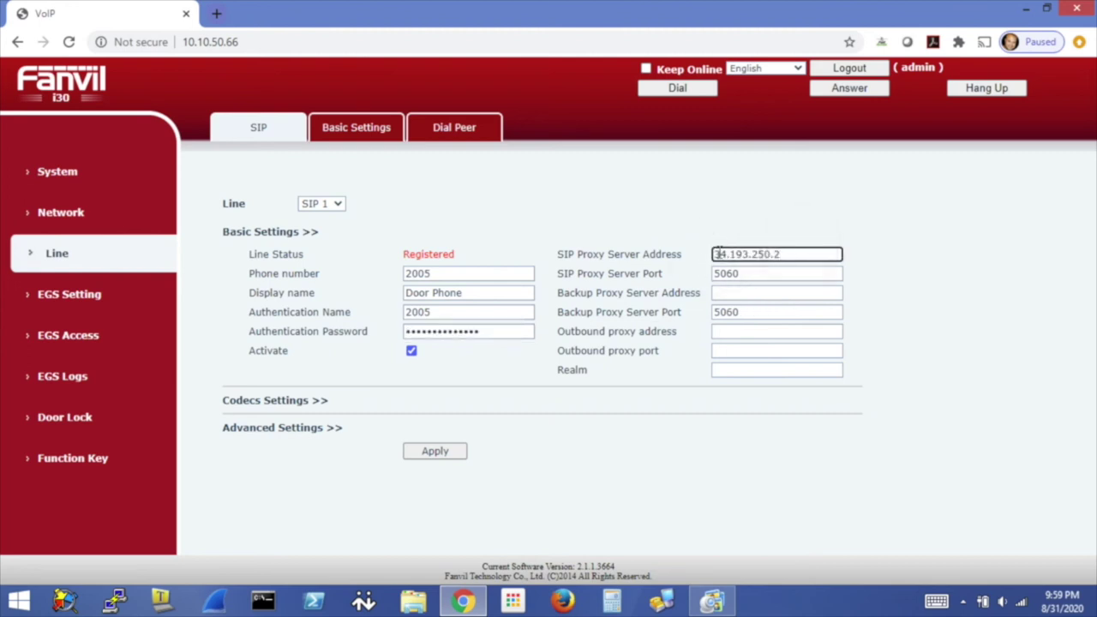
Apply the SIP 1 line settings and check the line's registration status
click(433, 451)
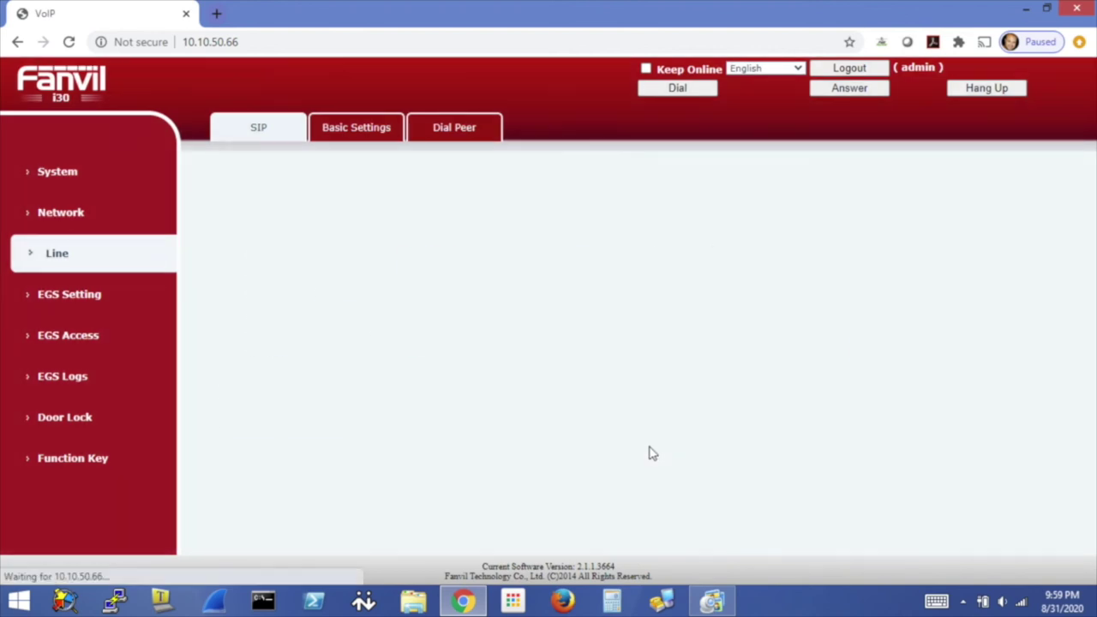
click(406, 255)
drag(407, 255, 452, 253)
click(452, 246)
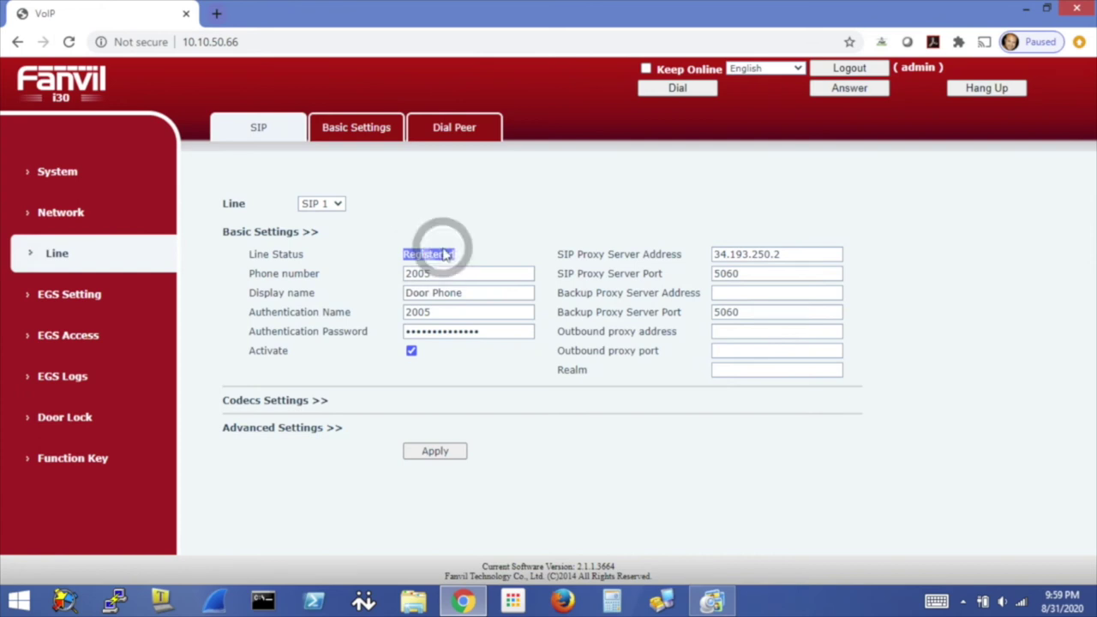
View the SIP 2 line's settings and return to the SIP 1 line
click(334, 204)
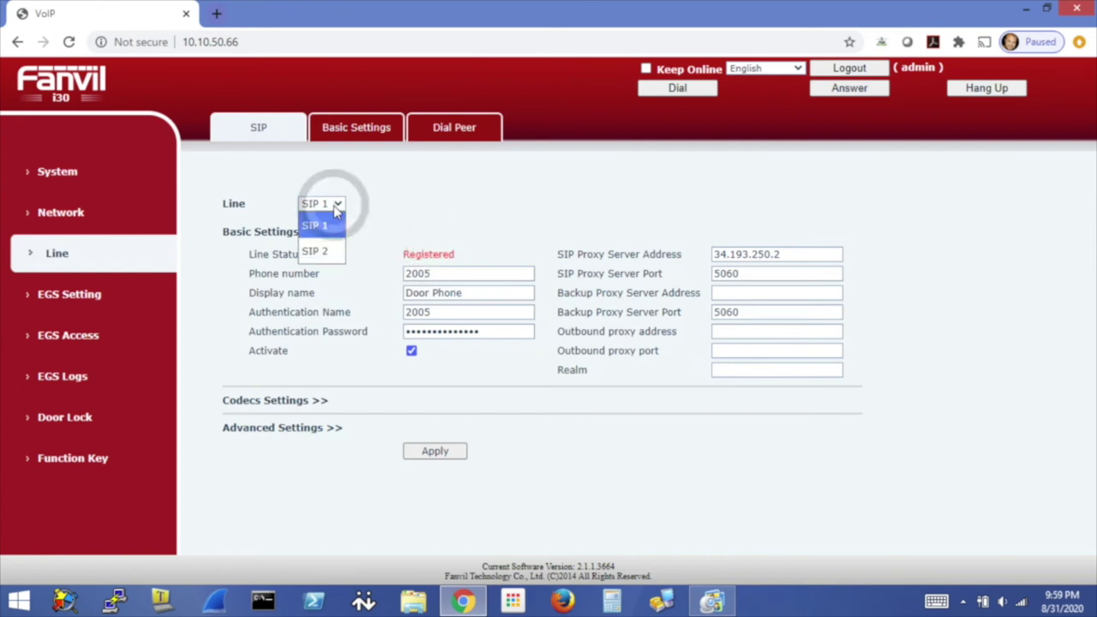
click(326, 251)
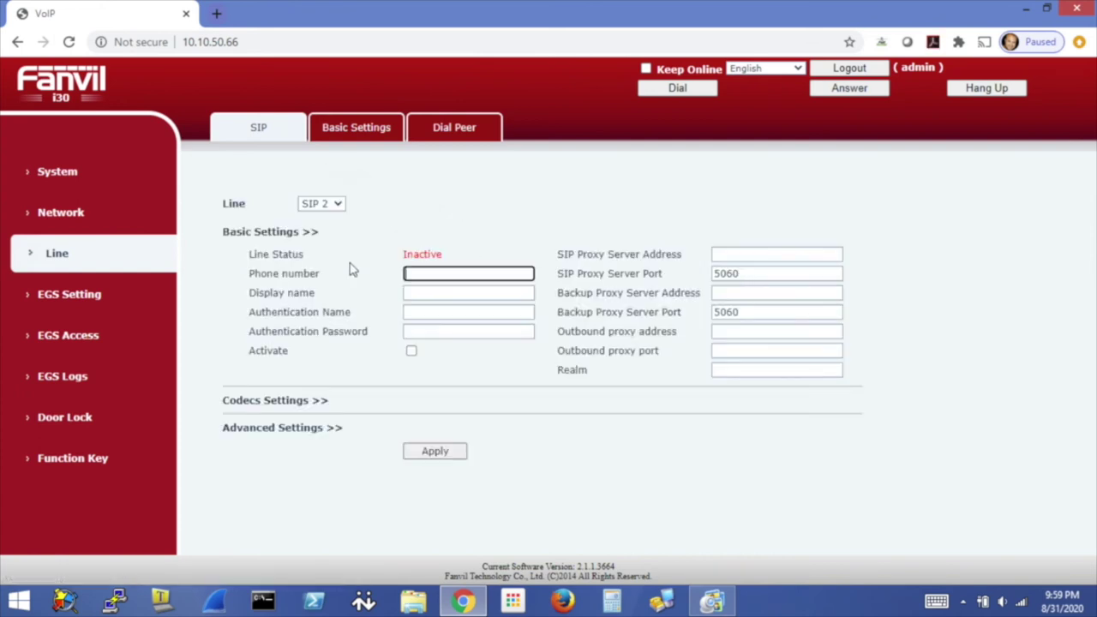
click(338, 206)
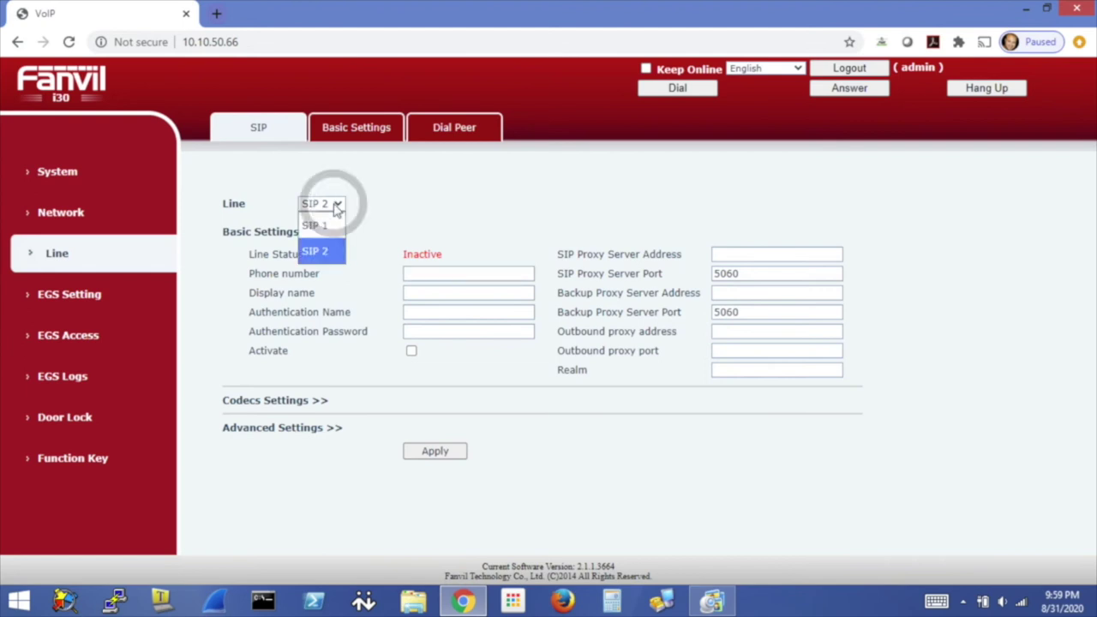
click(317, 226)
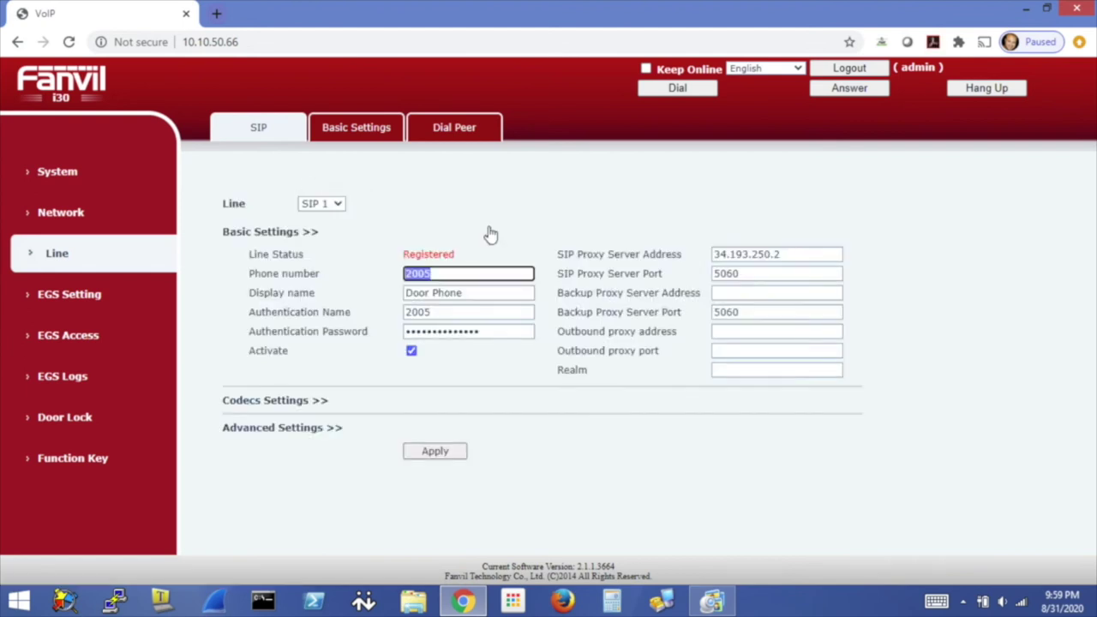
Examine the remote and local password fields in the EGS feature settings
click(89, 296)
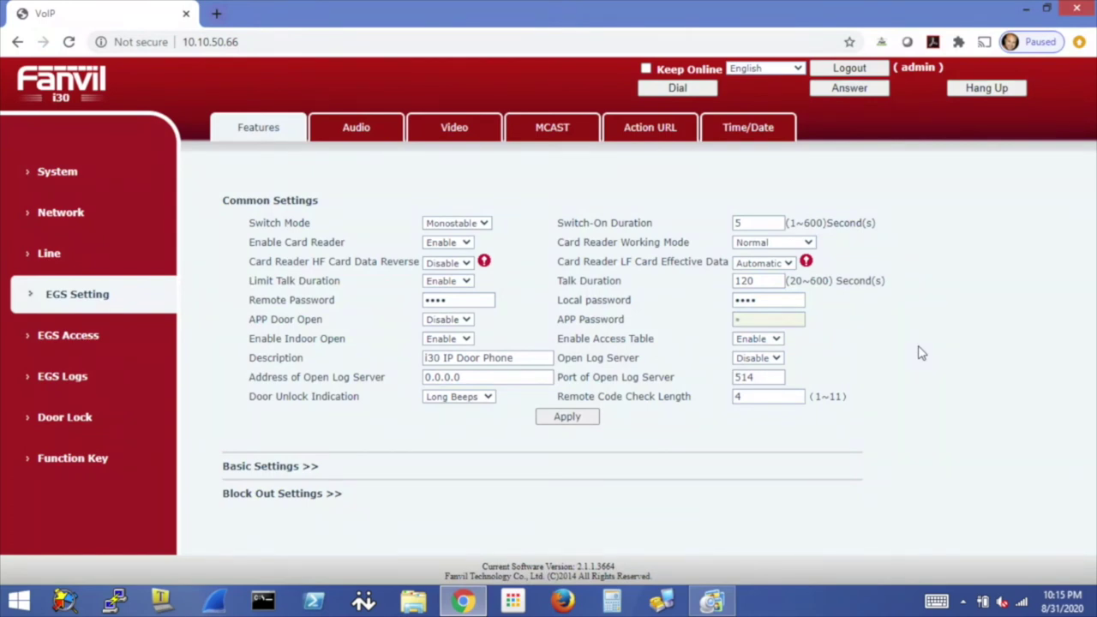
drag(460, 302, 403, 301)
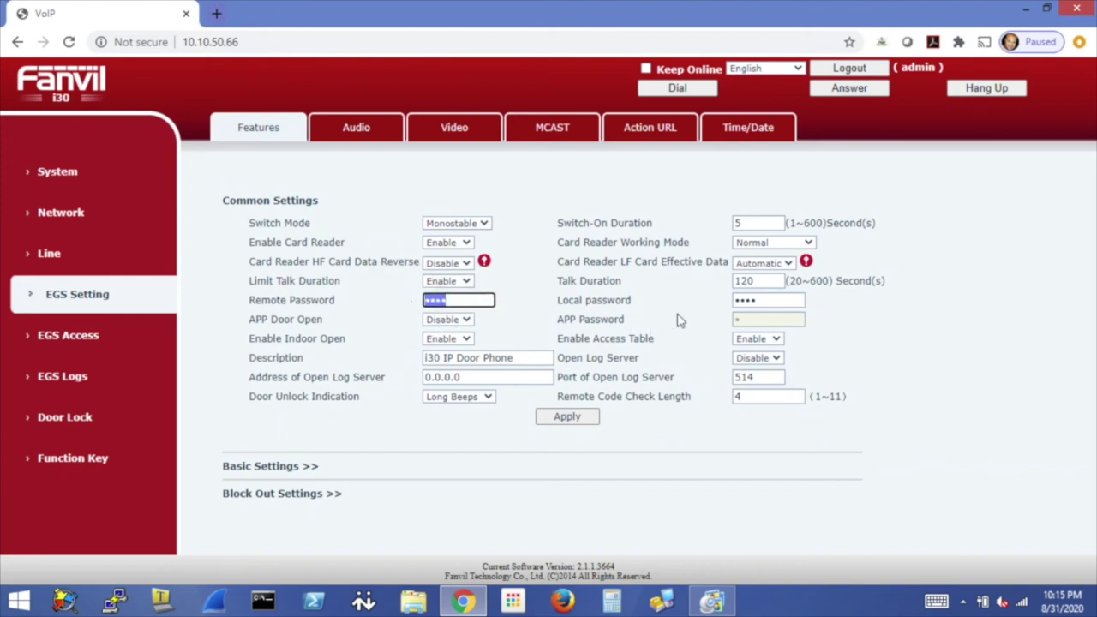
drag(759, 298, 735, 319)
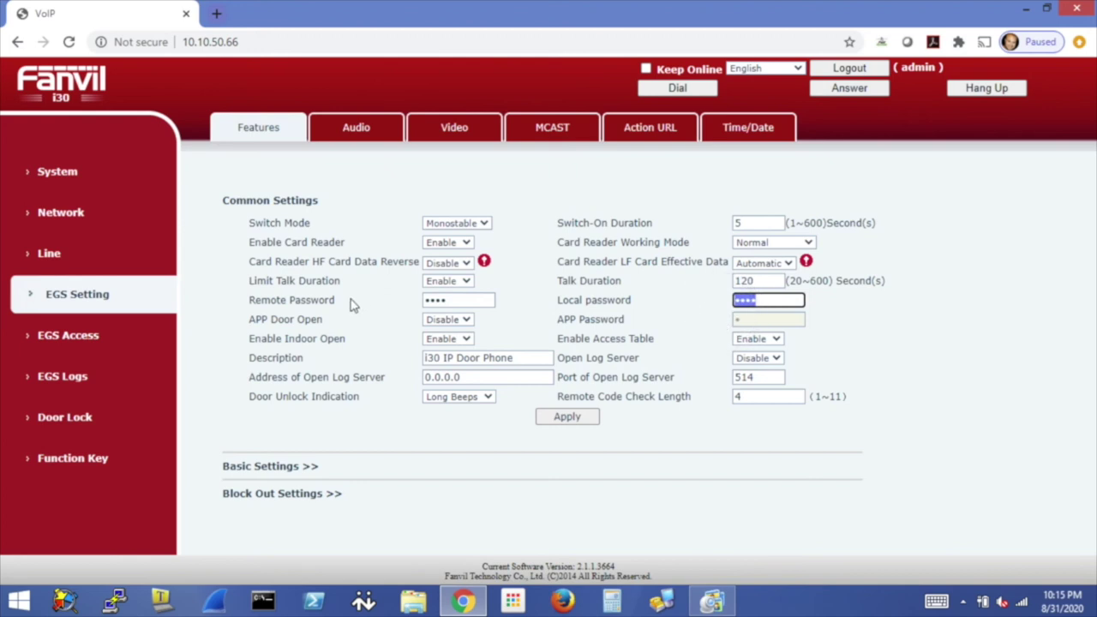
click(476, 300)
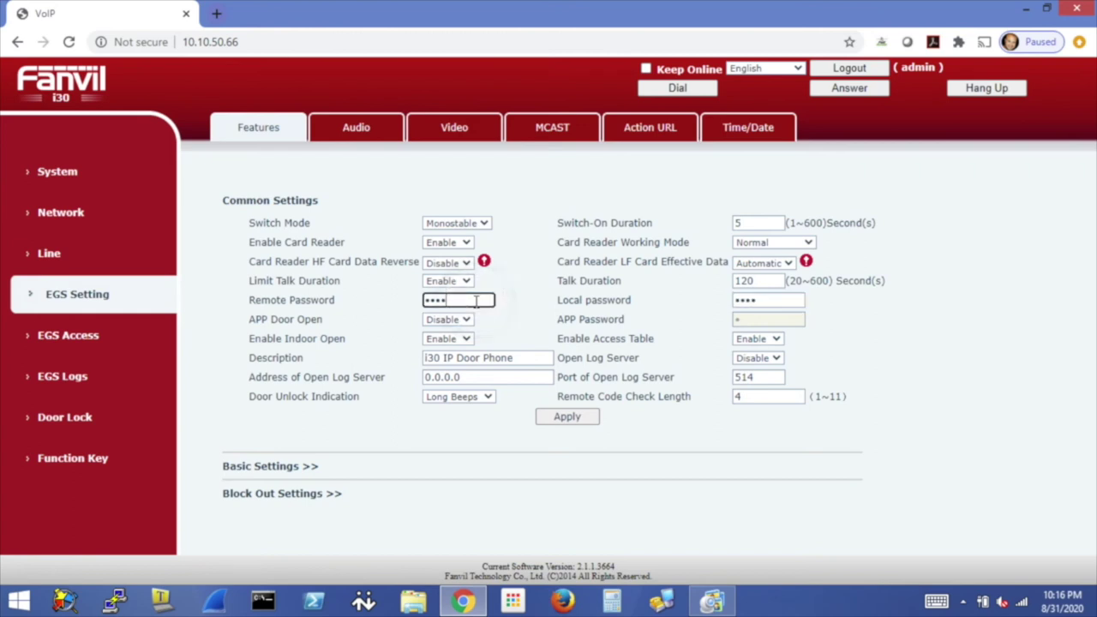
drag(462, 299, 415, 312)
click(452, 298)
double_click(770, 300)
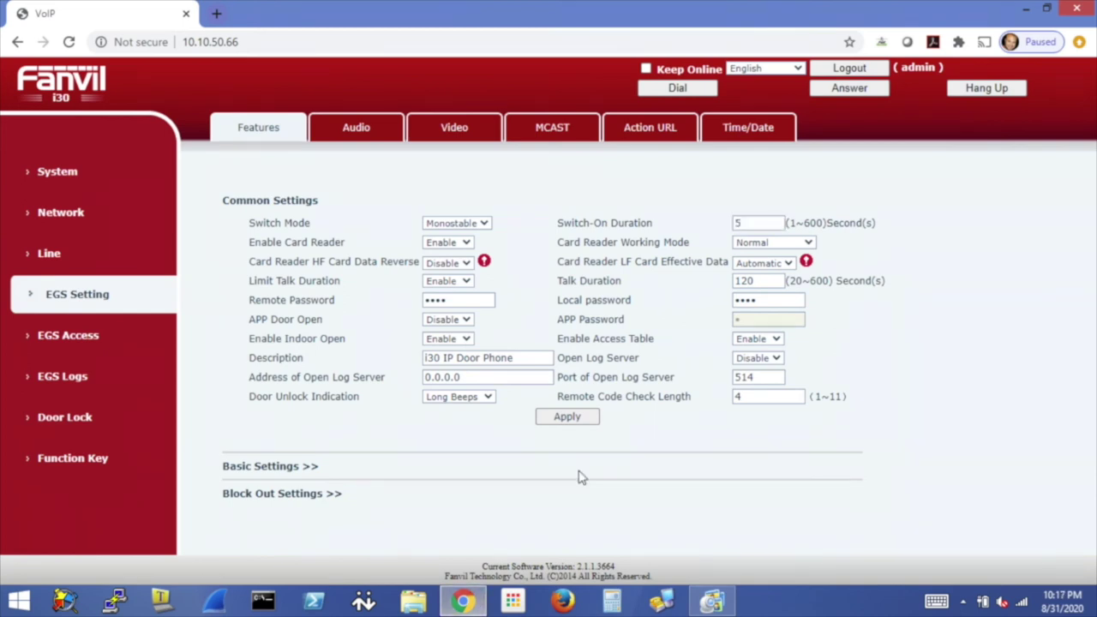
Check the Remote Code Check Length and Enable Card Reader options in the common settings
double_click(752, 397)
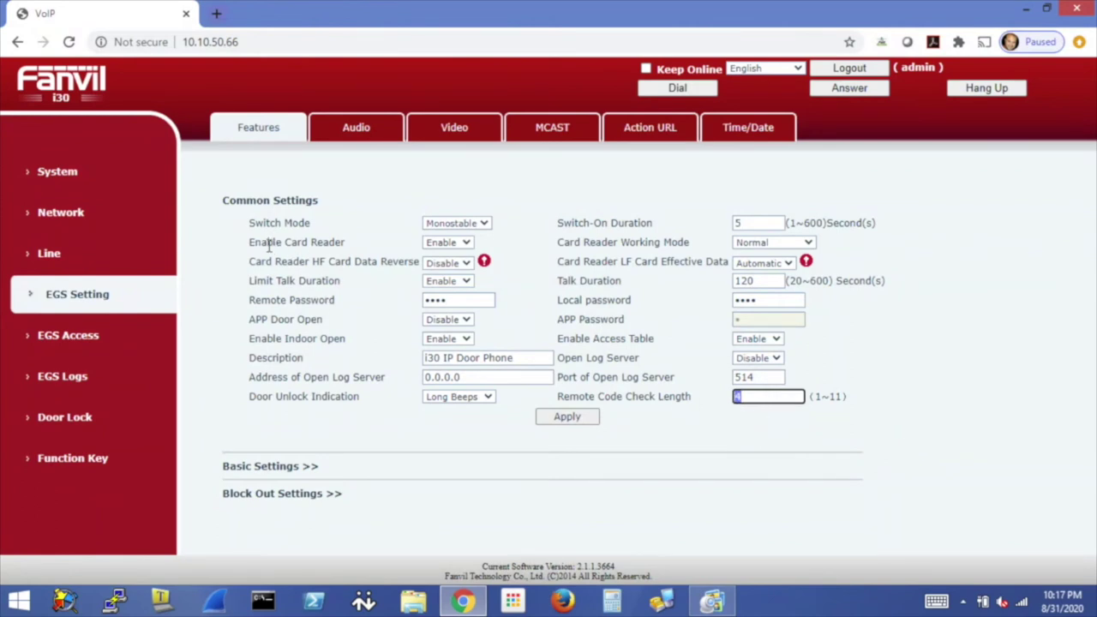
drag(262, 242, 322, 245)
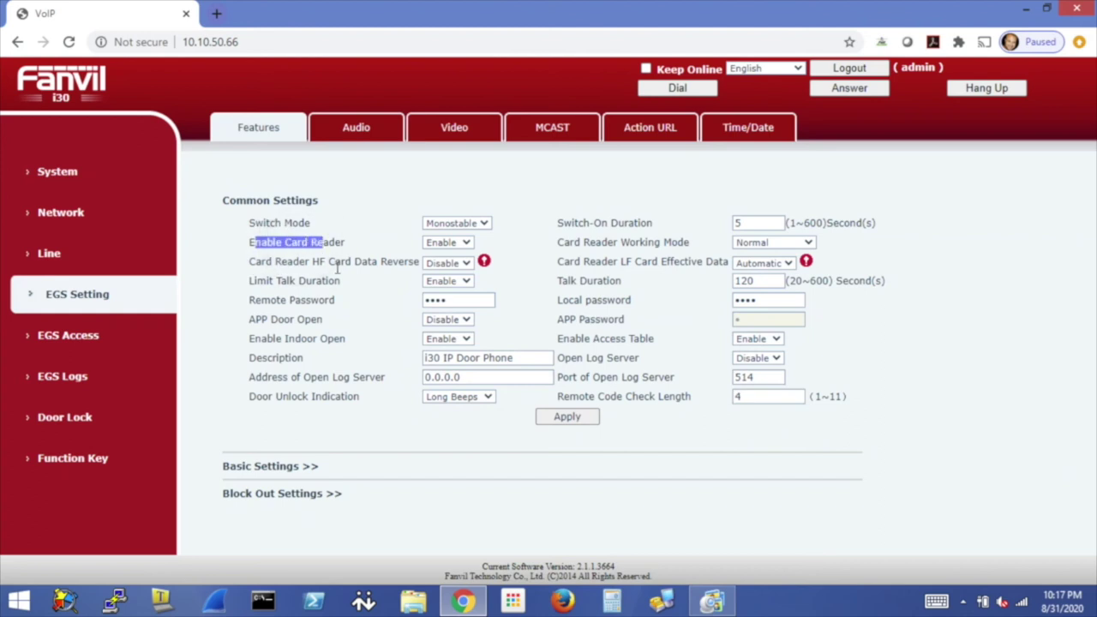
click(321, 247)
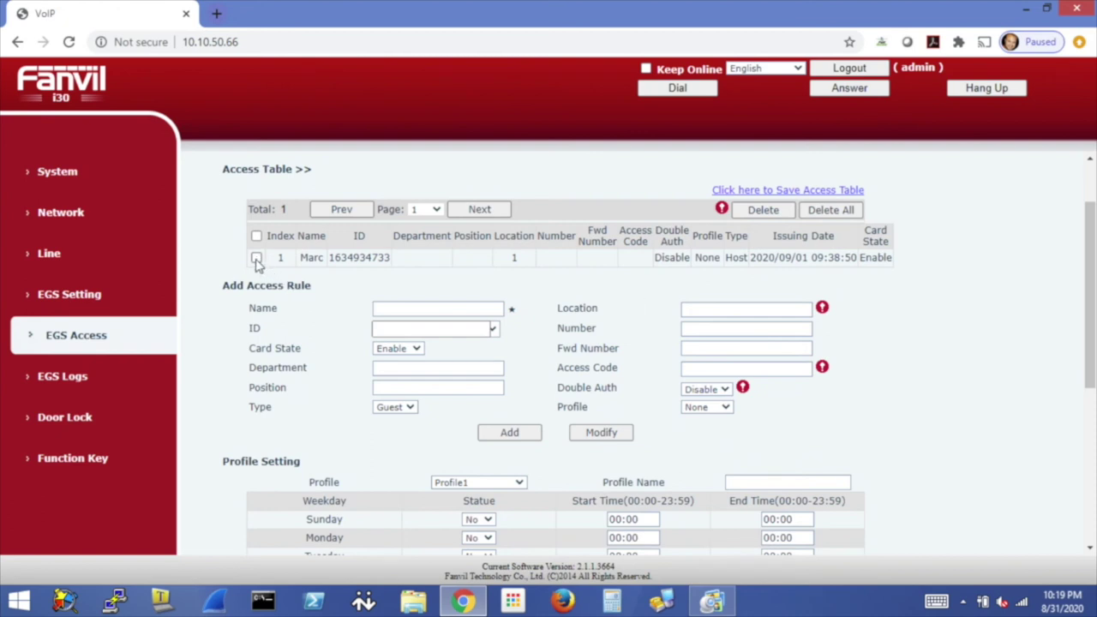
Check the name and card ID of the first entry in the EGS access table
drag(300, 259, 353, 257)
click(318, 265)
click(328, 257)
double_click(329, 257)
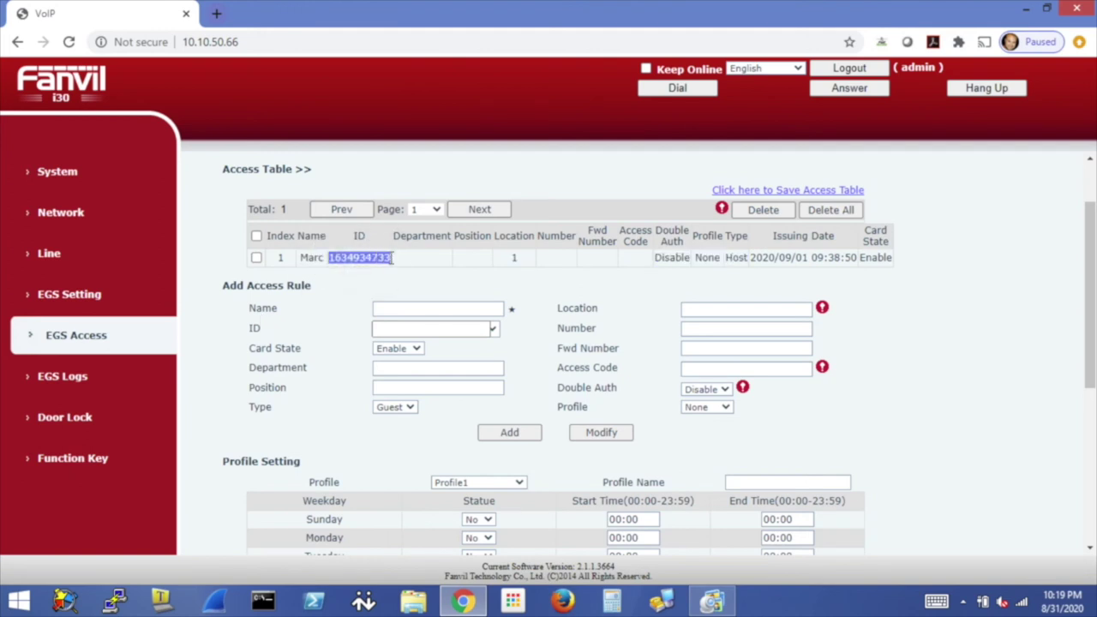
click(945, 305)
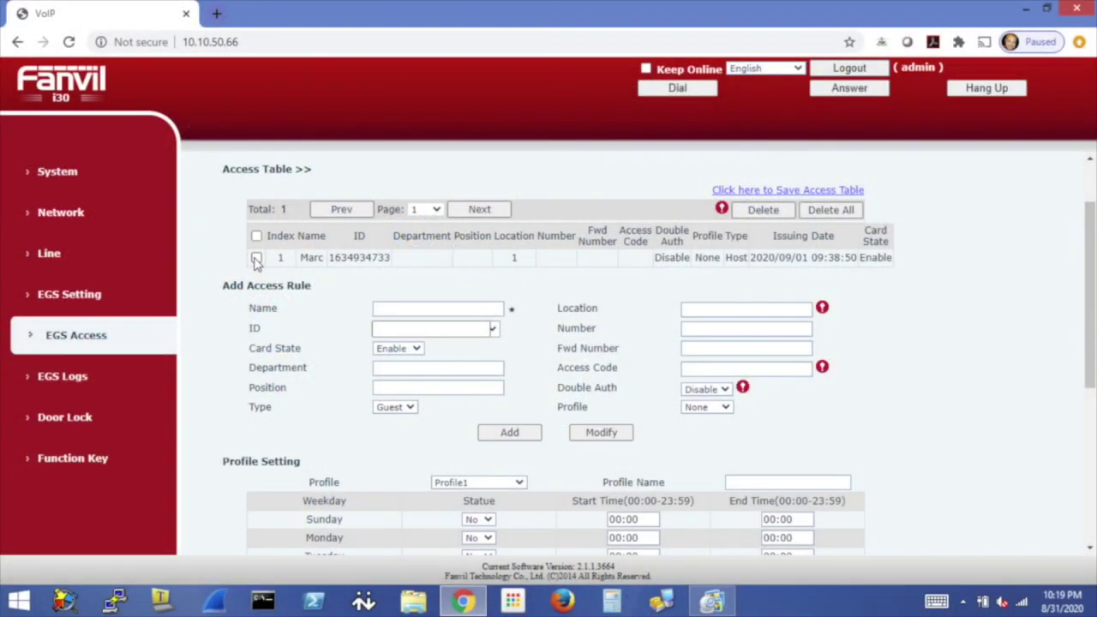
Load the first access table entry into the access rule form to inspect its details, and deselect the entry again
click(257, 259)
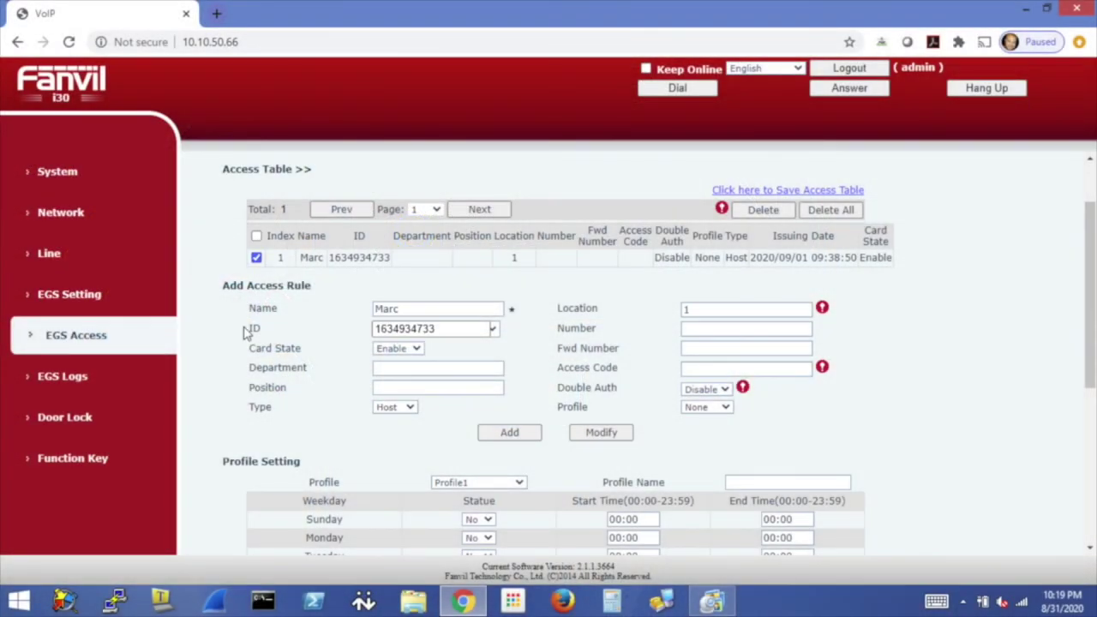
click(440, 328)
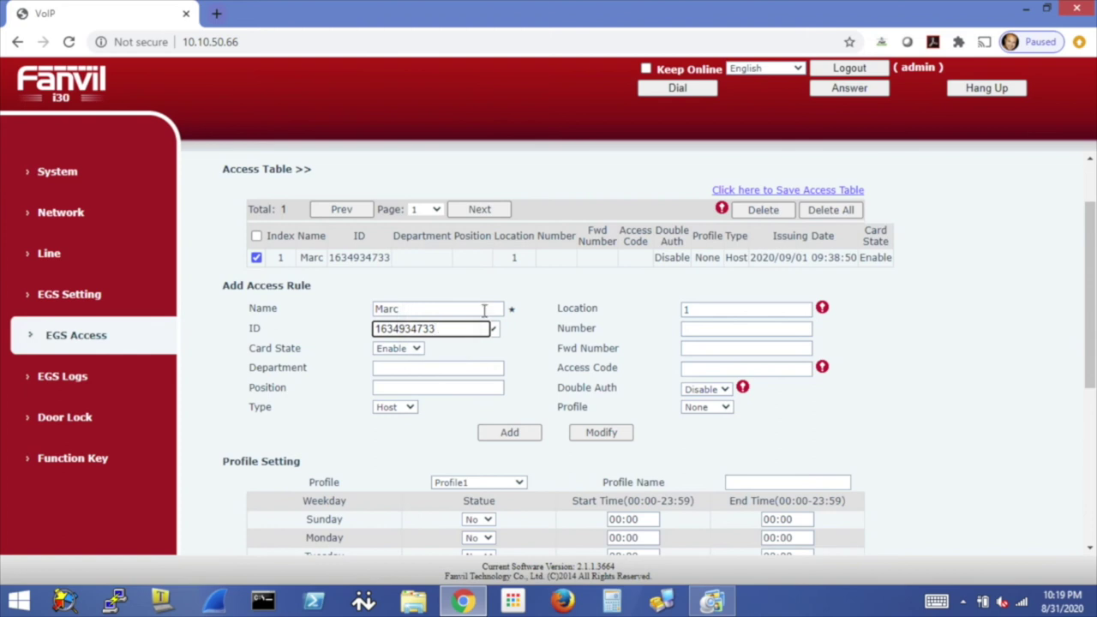
click(257, 259)
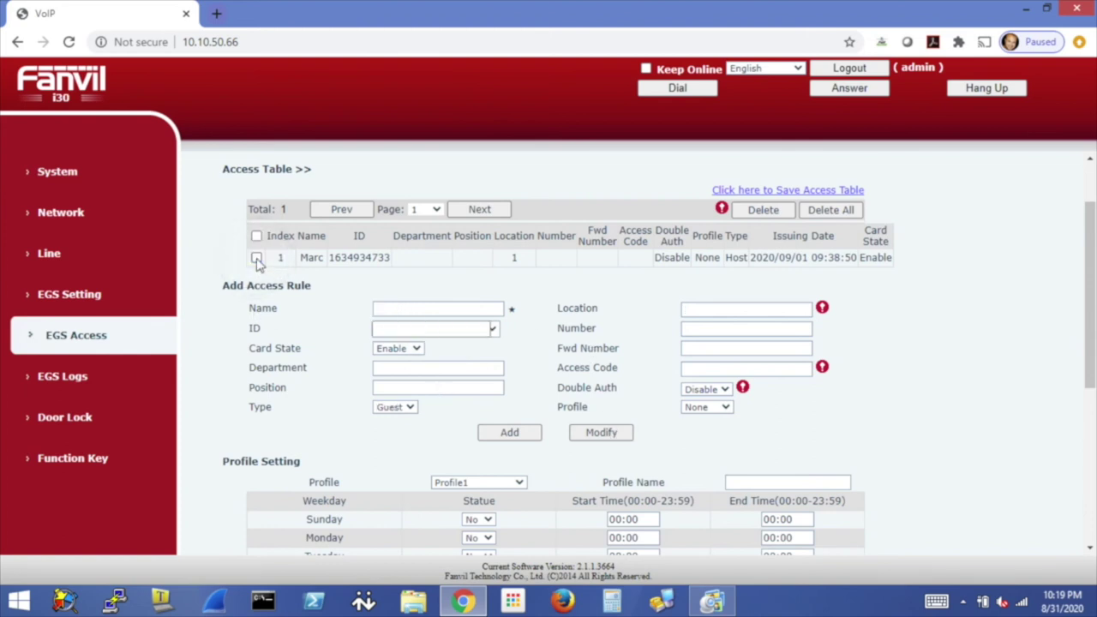
Inspect the name and type fields of the blank Add Access Rule form
click(404, 310)
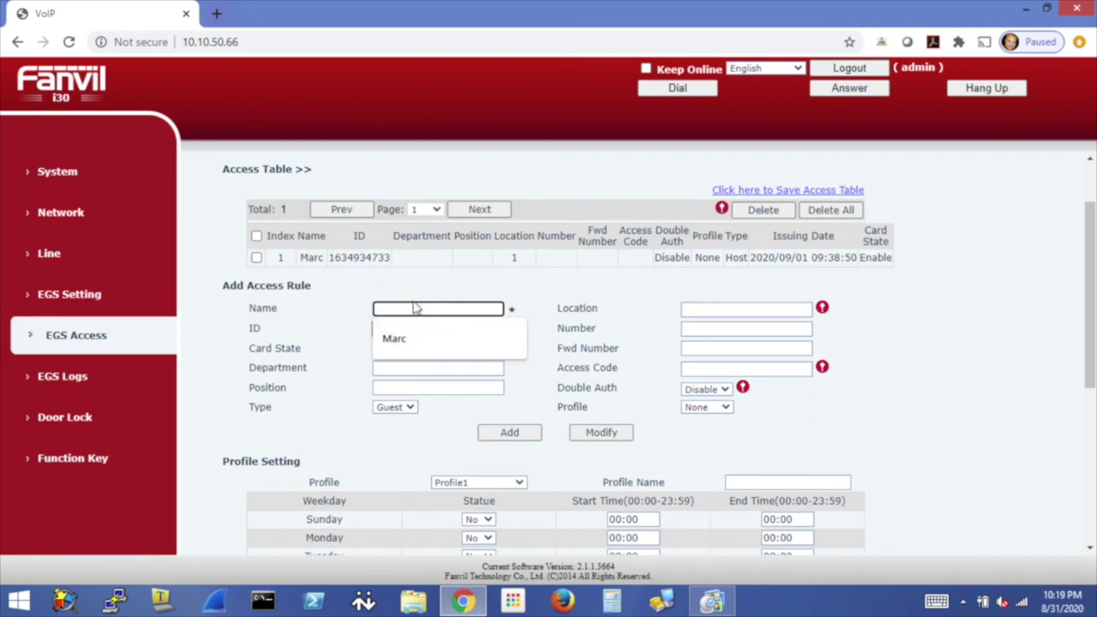
click(380, 415)
click(986, 382)
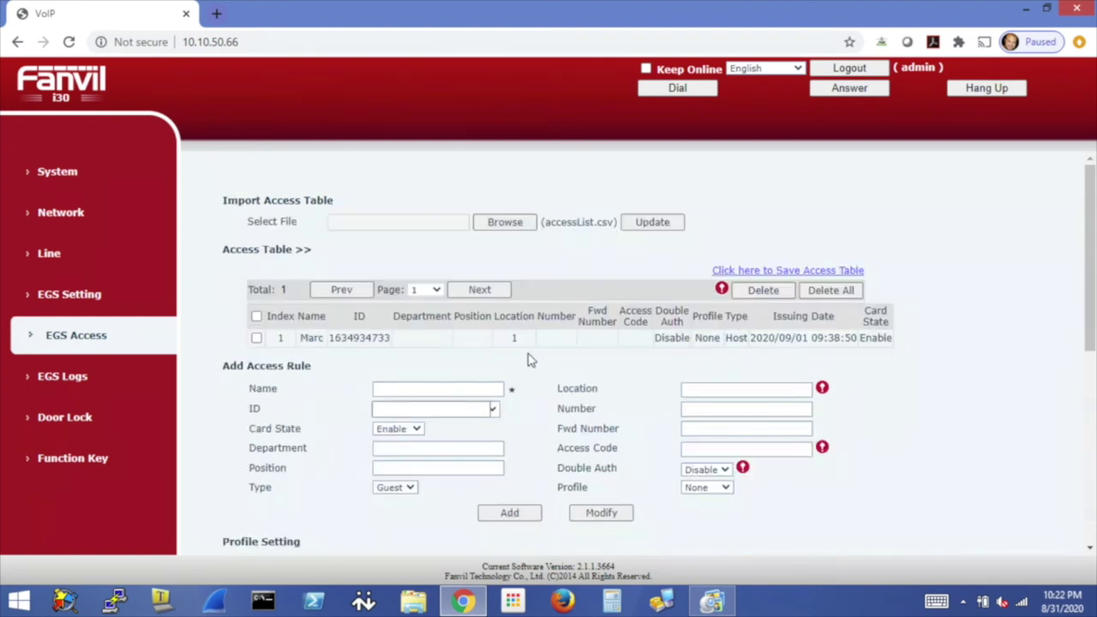
Set the Card Reader Working Mode to Card Issuing in the EGS settings and apply it
click(83, 296)
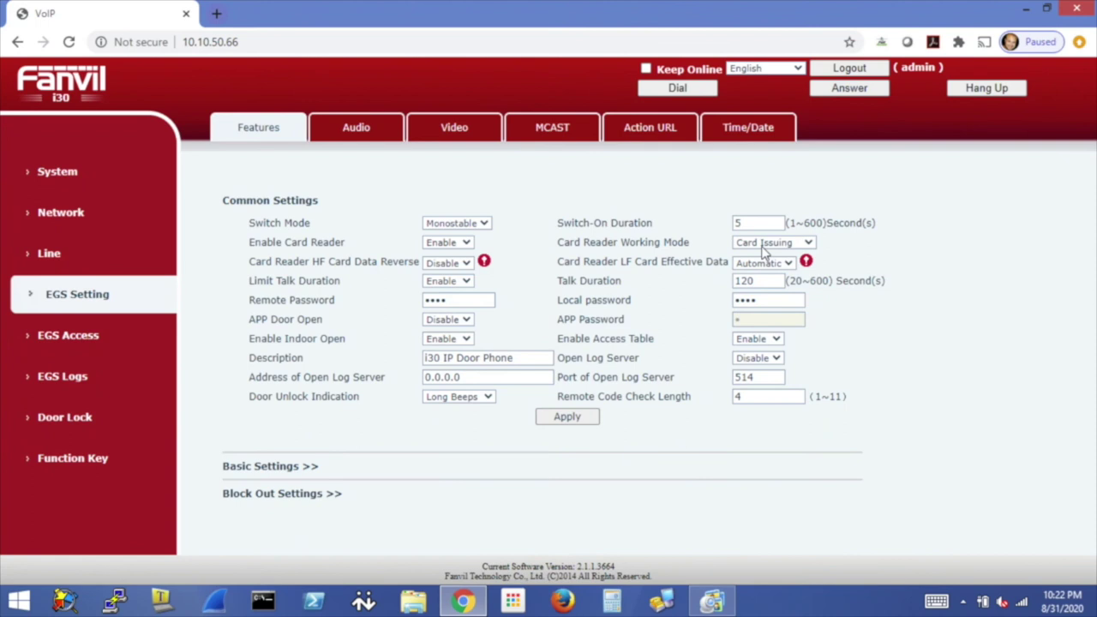
click(763, 247)
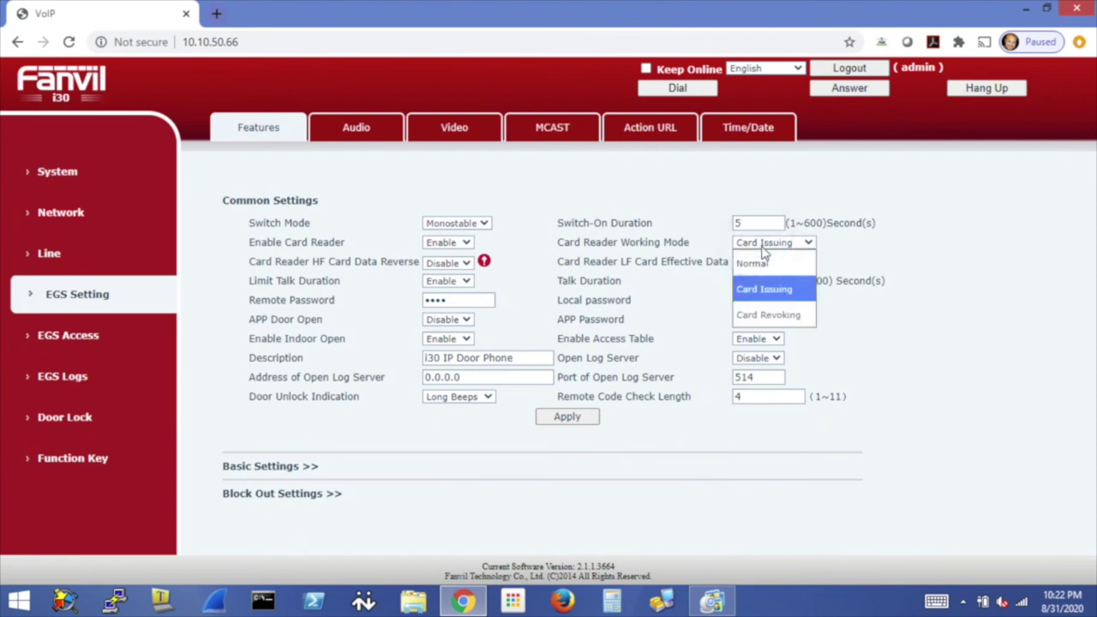
click(767, 289)
click(576, 416)
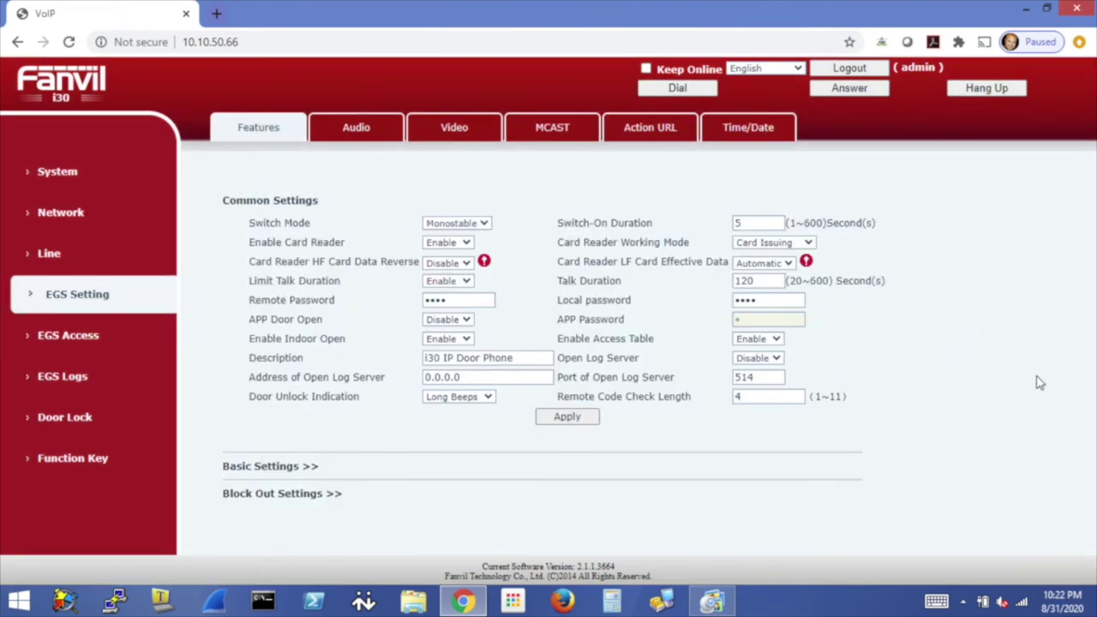
Open the EGS access table and check the card ID of the second entry
click(85, 338)
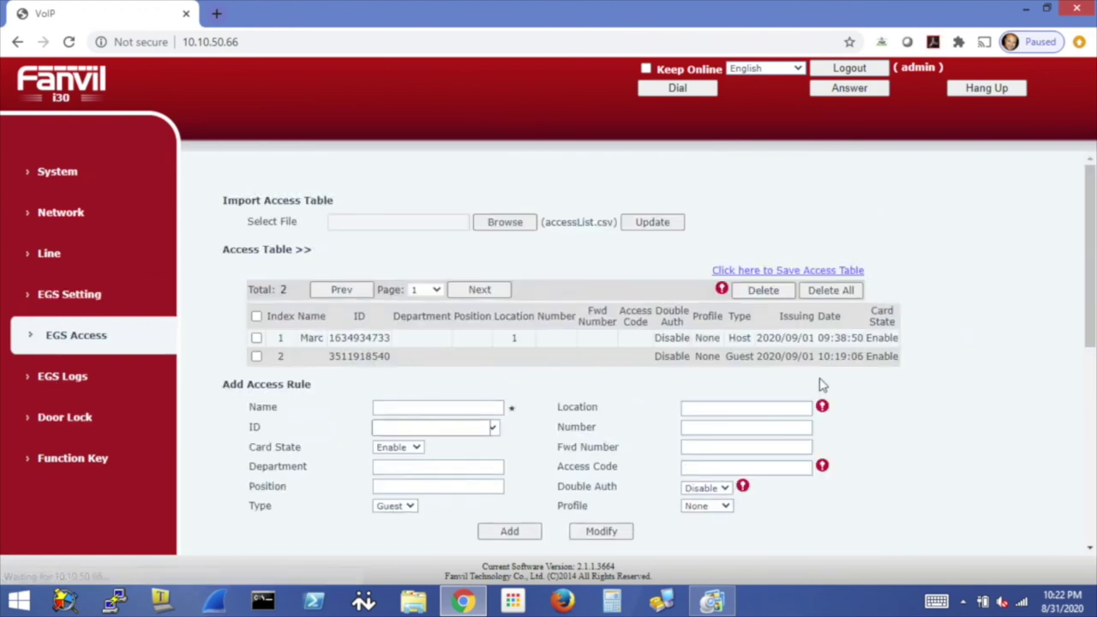
double_click(369, 358)
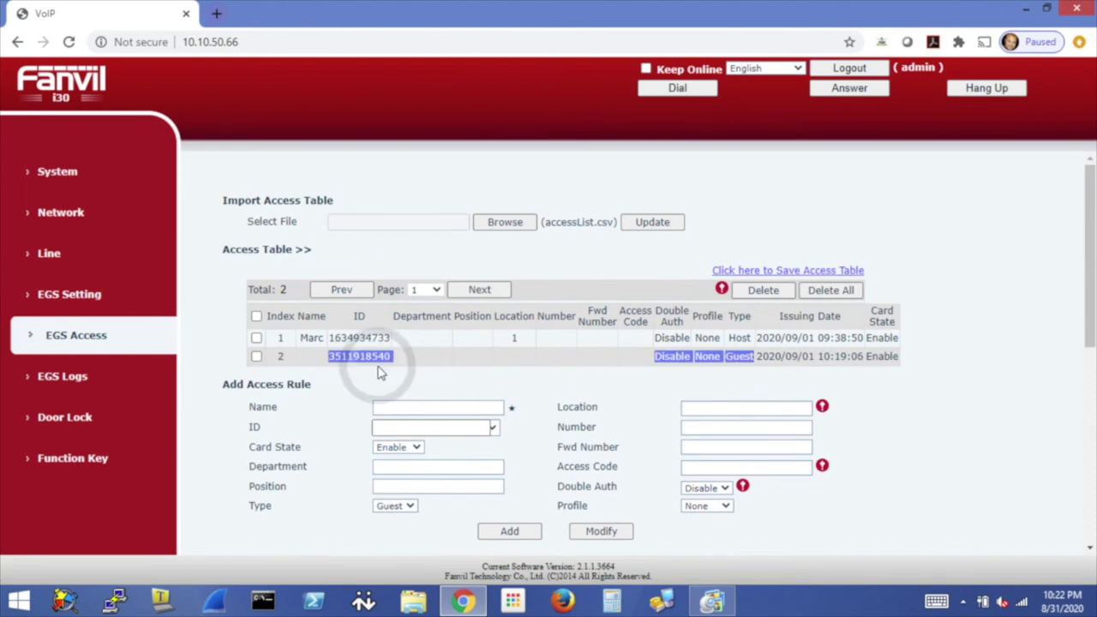
click(230, 361)
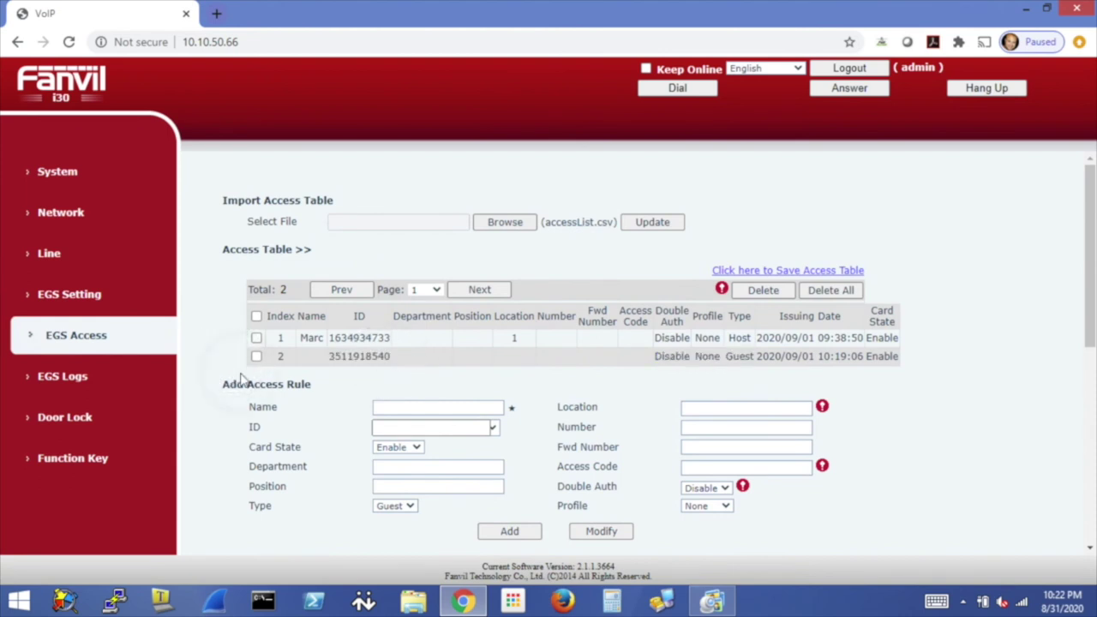
Select the second access table entry, the unnamed Guest card, and delete it from the access table
click(256, 356)
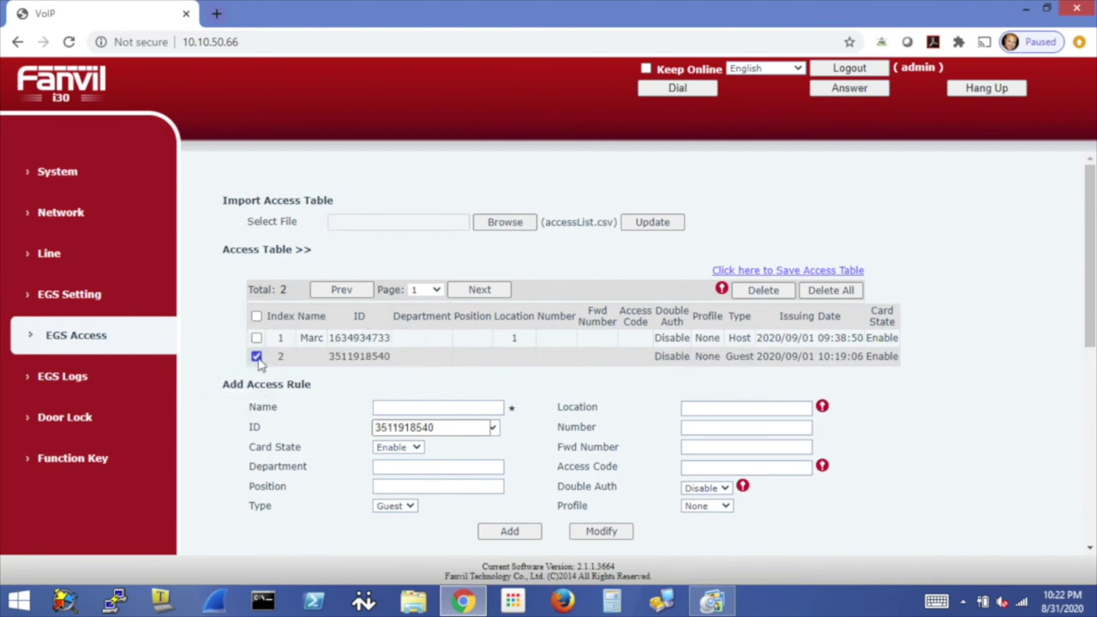
click(417, 407)
click(1013, 440)
click(774, 290)
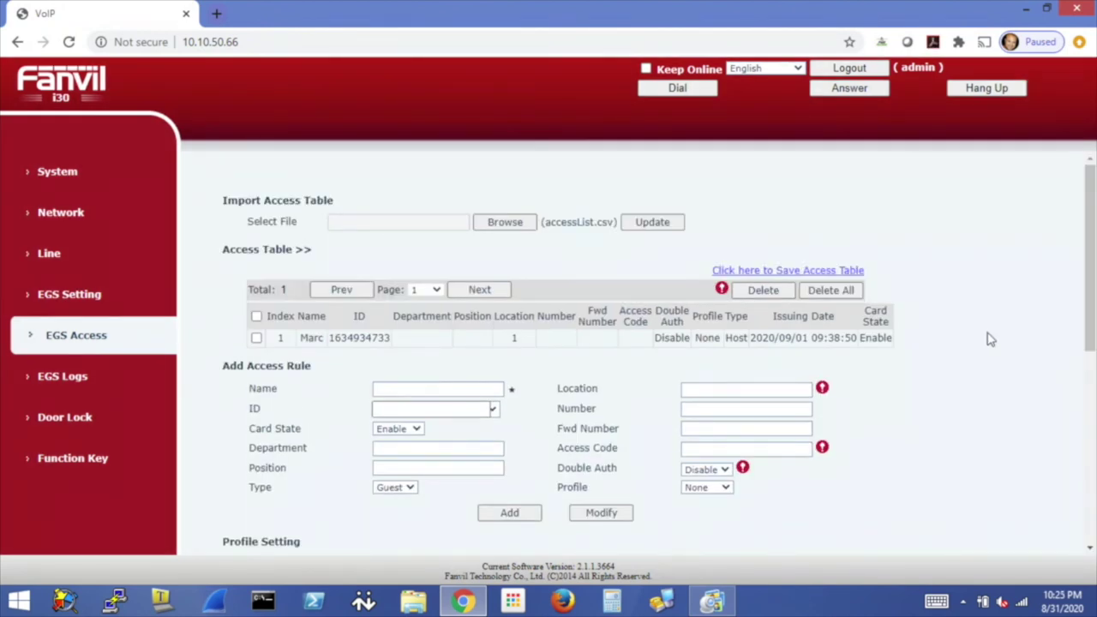
Examine the door open log for the time, access ID and type of each door opening
click(71, 386)
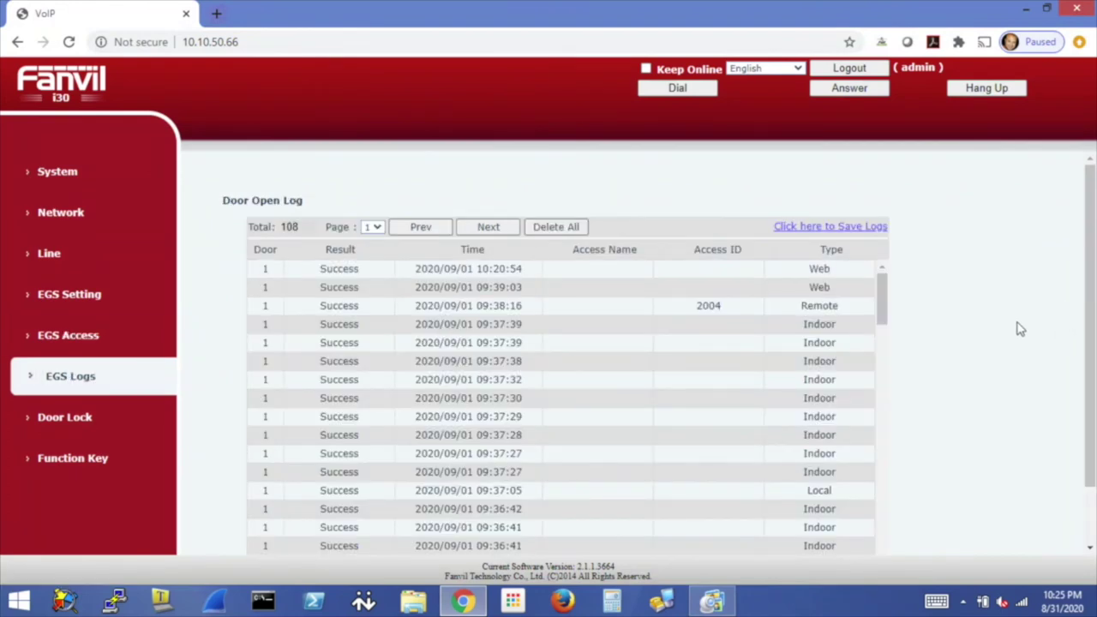
drag(885, 300, 879, 271)
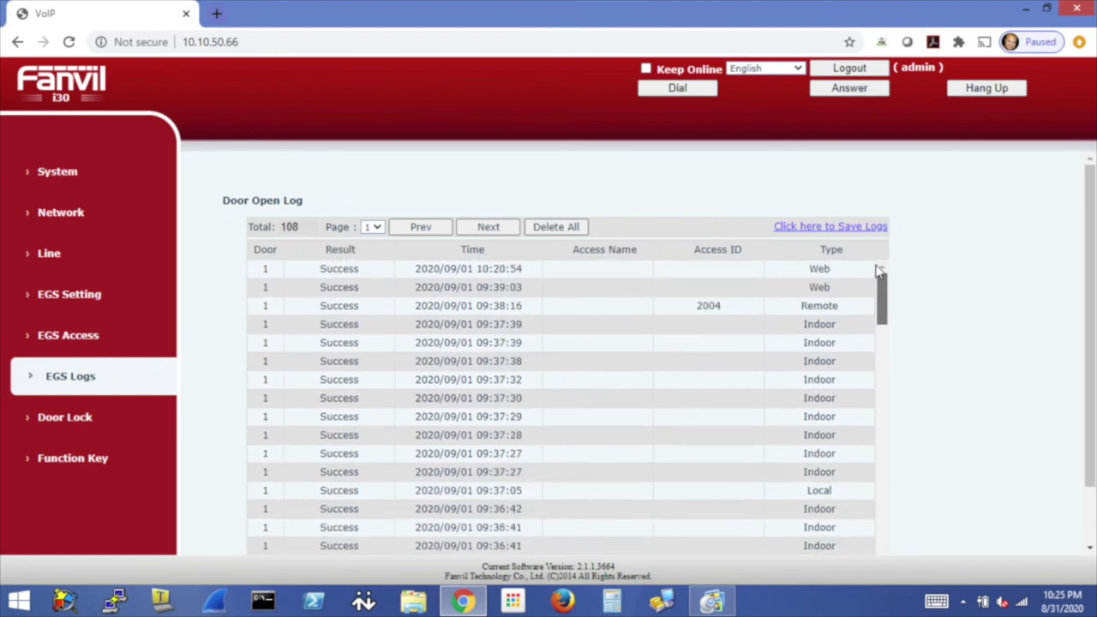
Open door lock 1 remotely by applying the Door Open action with open mode Once
click(92, 417)
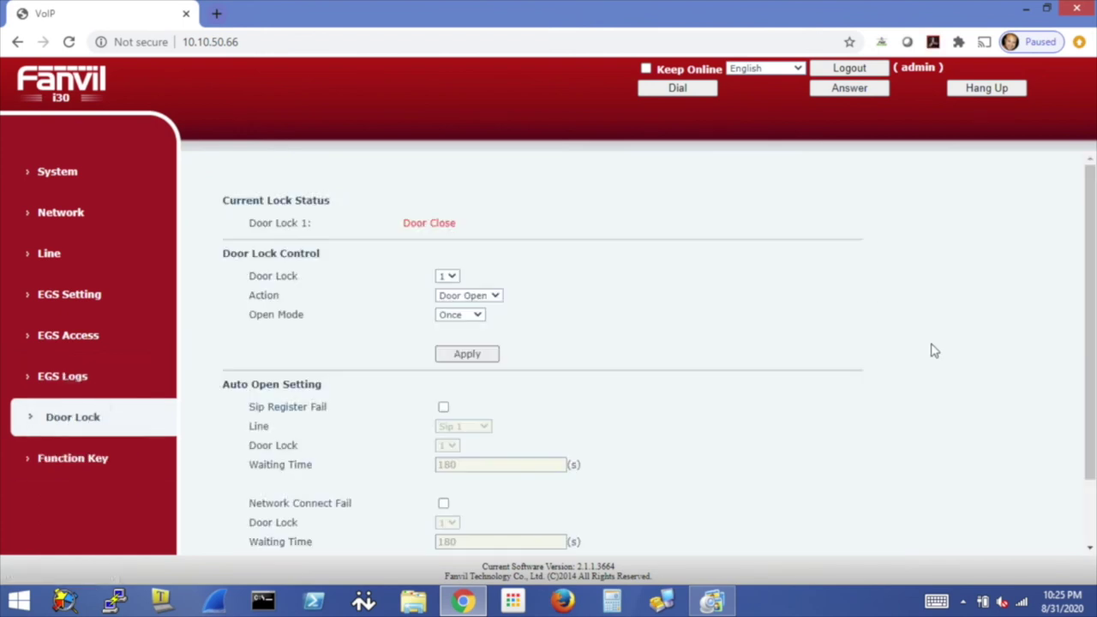
click(464, 358)
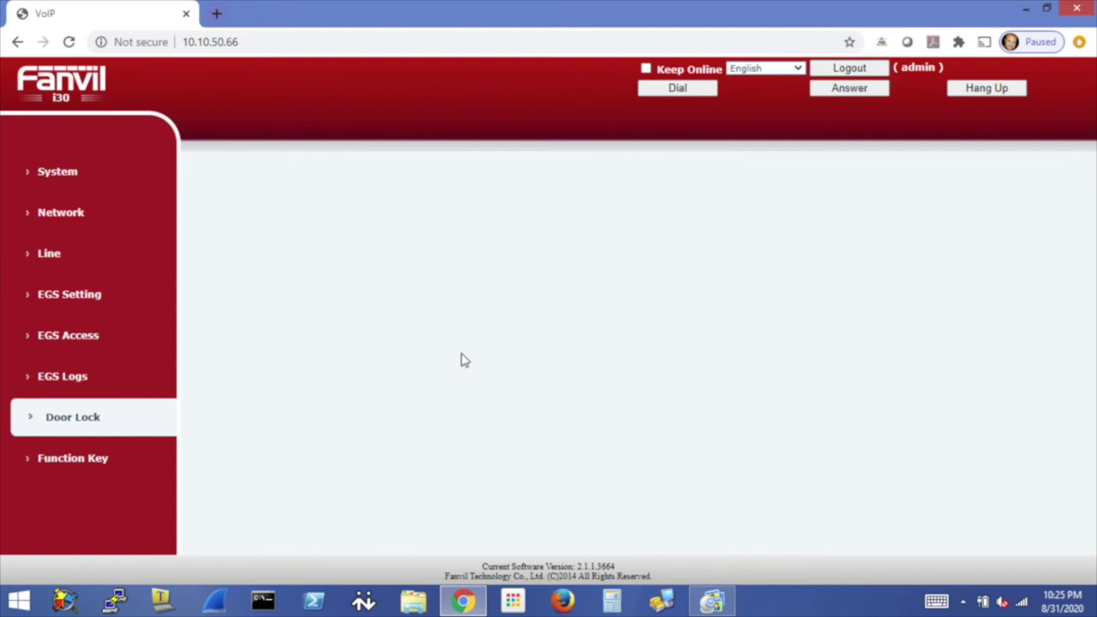